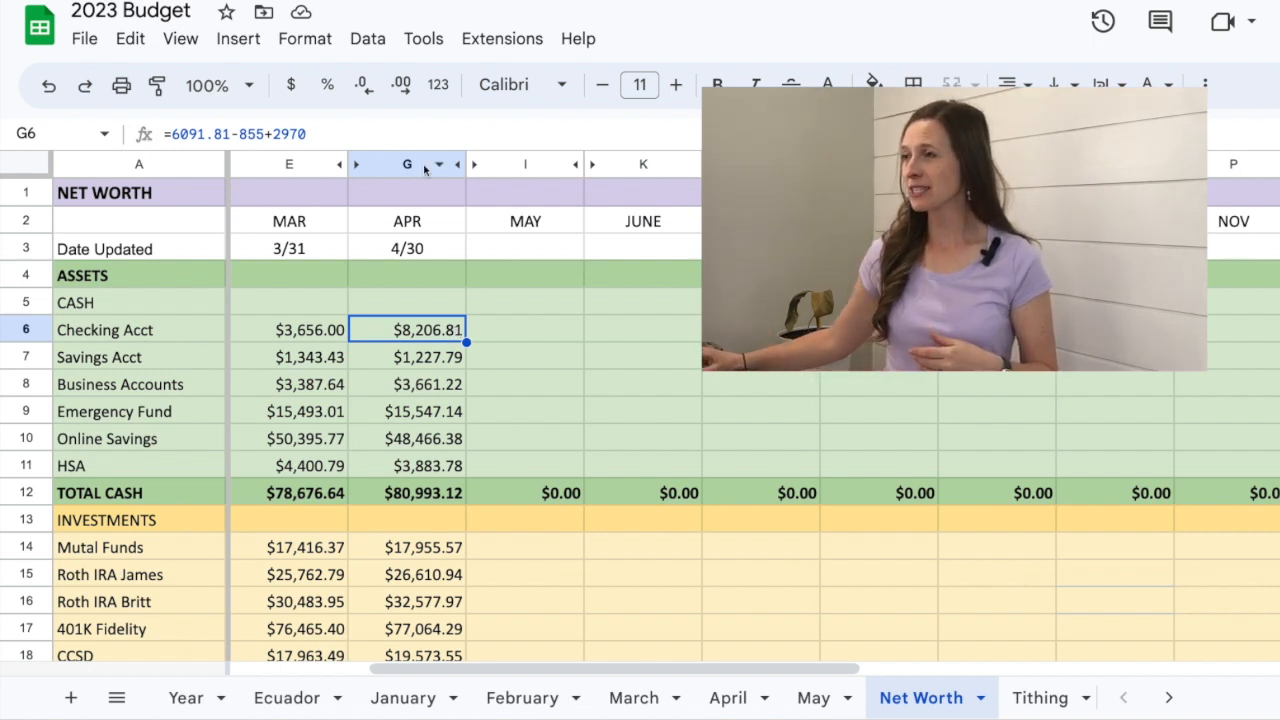
Unhide the April change column (+/-) between the APR and MAY columns on the Net Worth sheet.
left_click_drag(414, 163, 500, 163)
right_click(498, 175)
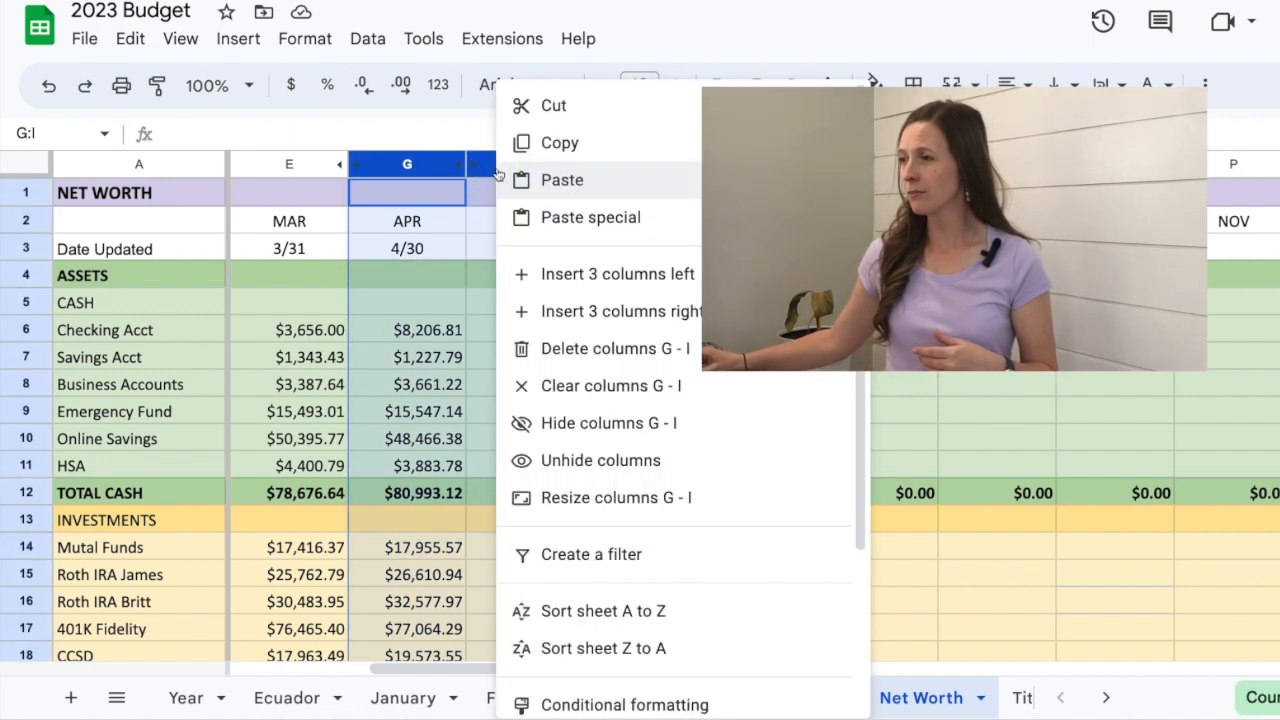
left_click(635, 461)
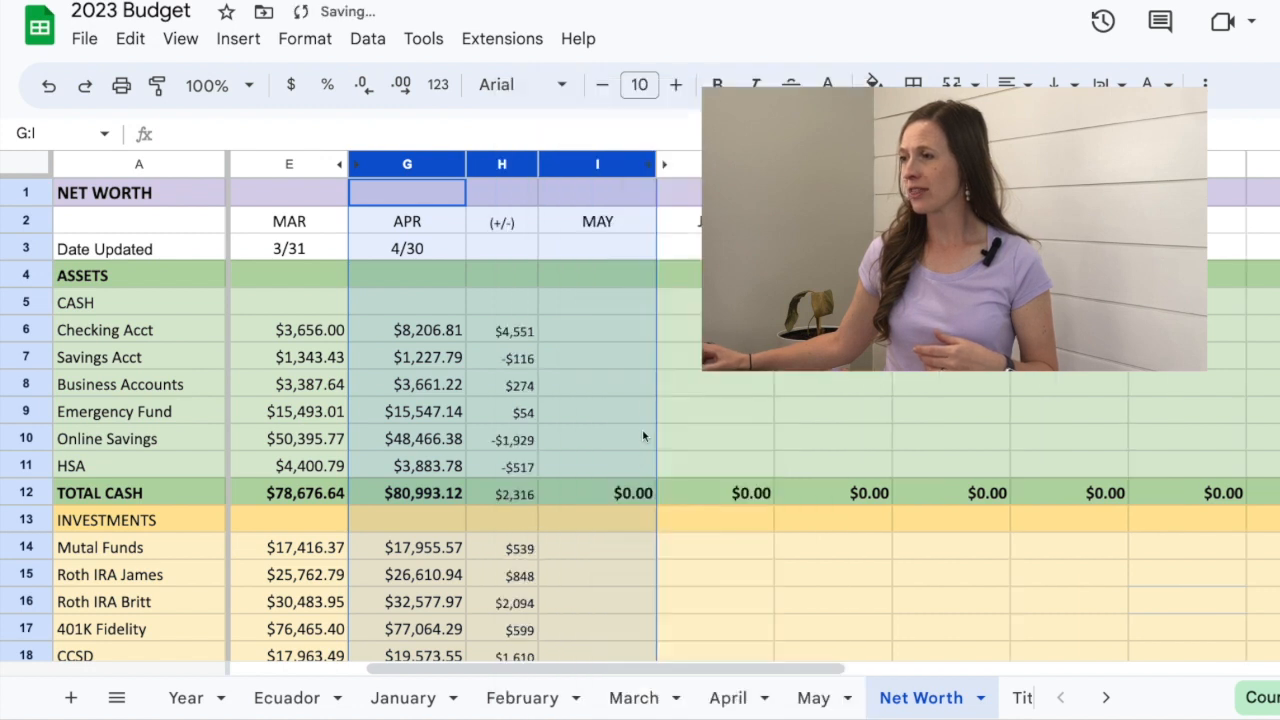
left_click(680, 357)
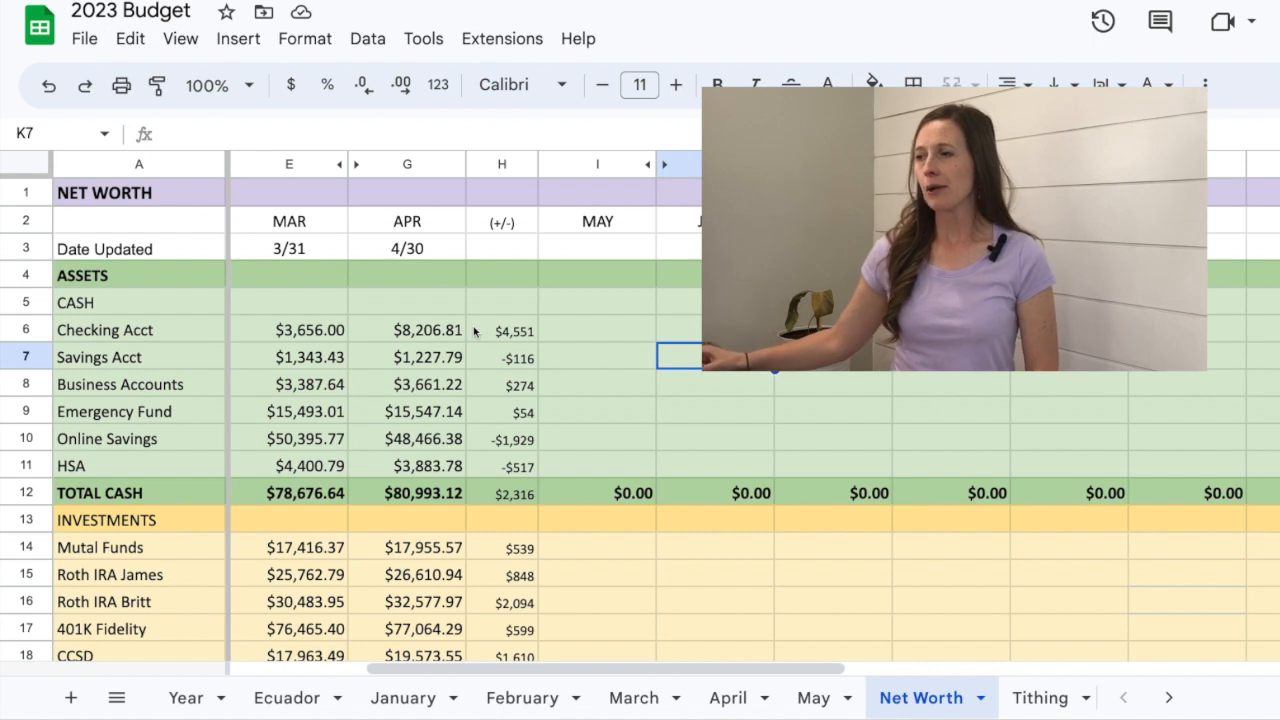
Examine the April cash balances one by one, from Checking Acct through HSA, and the TOTAL CASH formula.
left_click(418, 330)
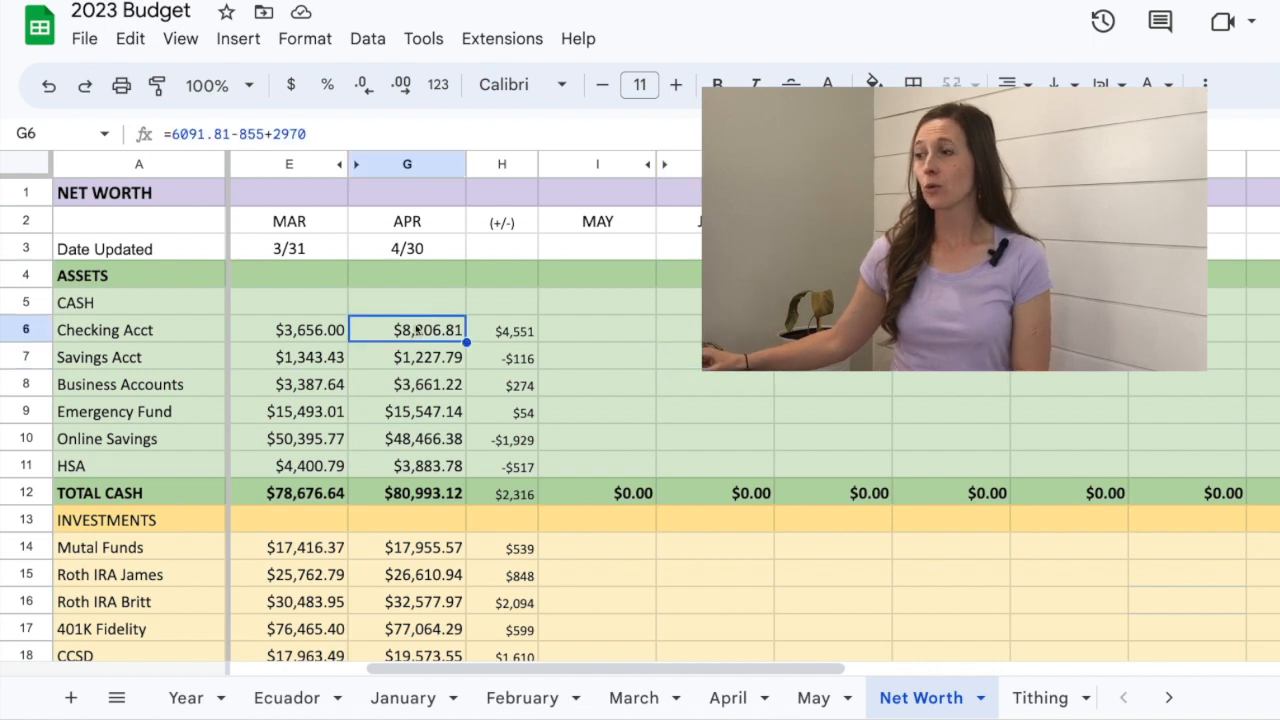
left_click(437, 368)
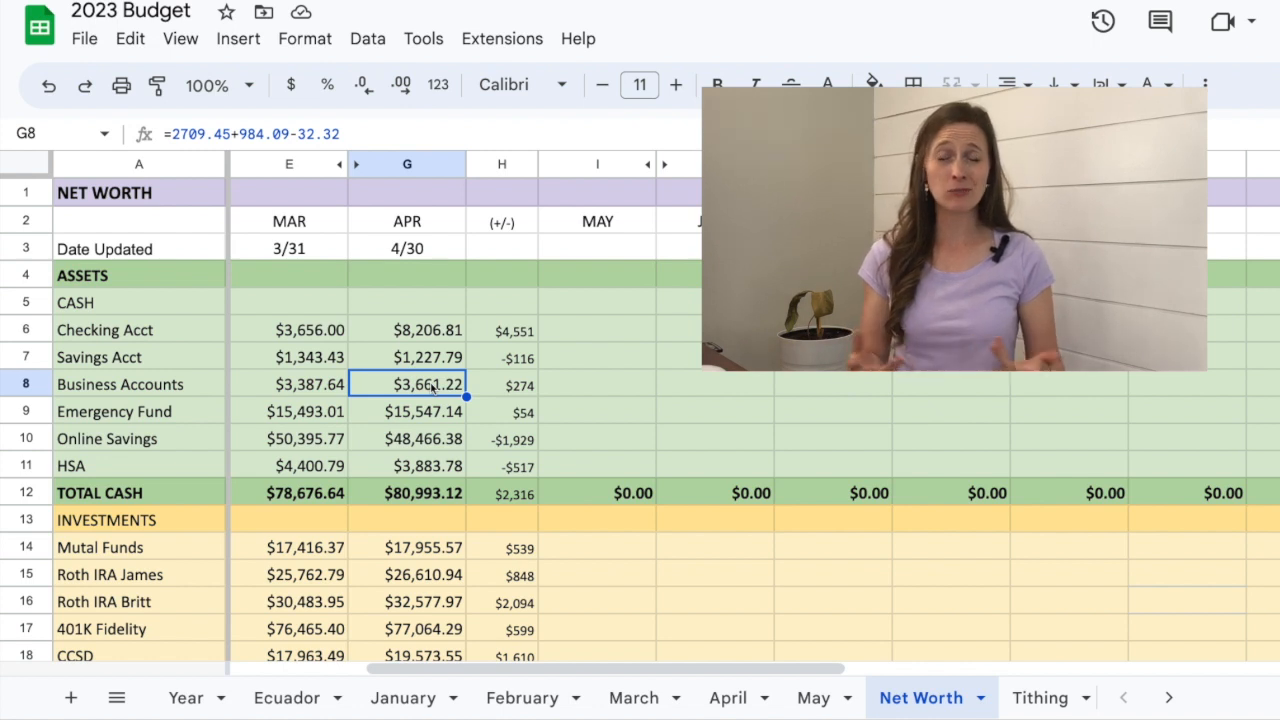
left_click(435, 415)
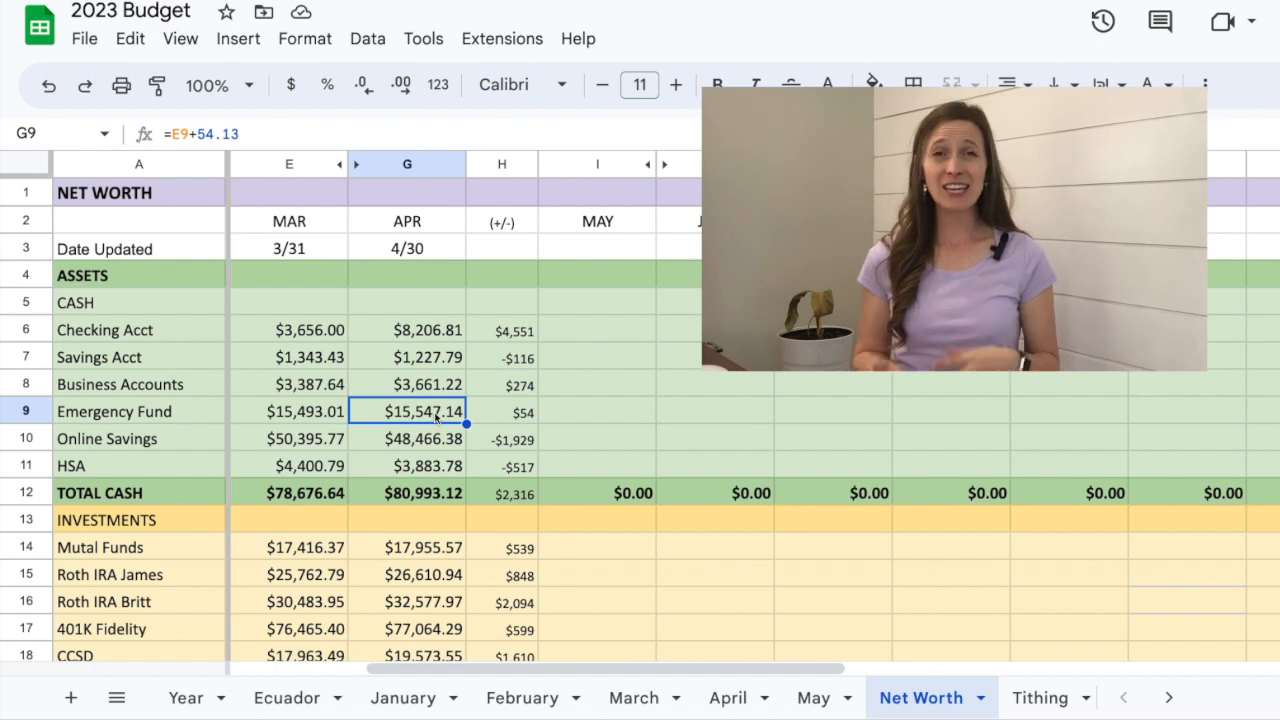
left_click(436, 446)
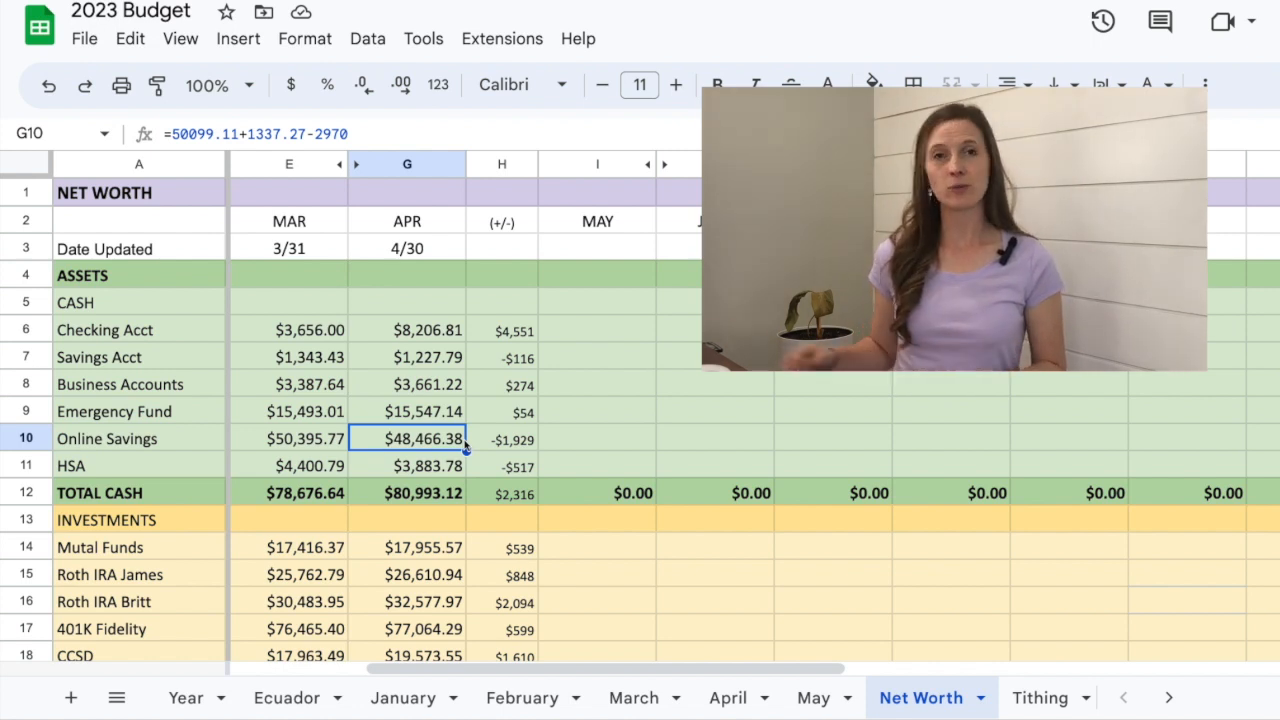
left_click(441, 474)
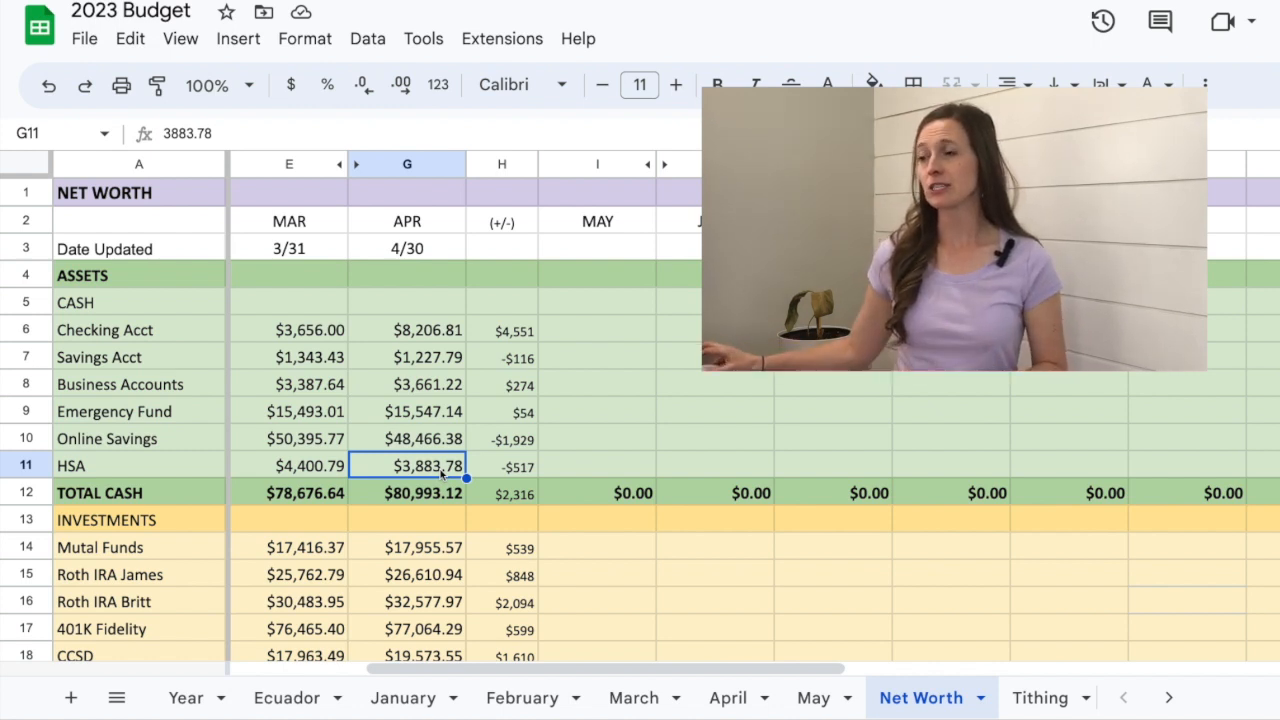
left_click(437, 494)
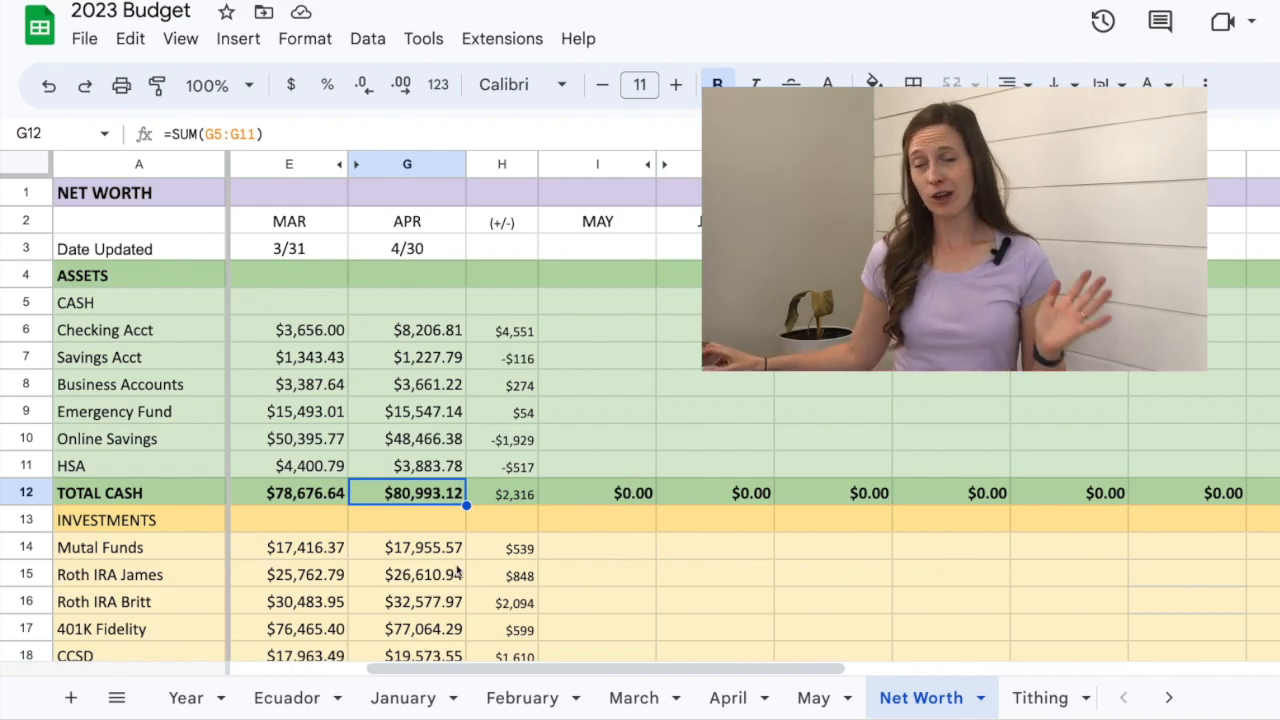
Examine the April investment balances, from the mutual funds and Roth IRAs to the 401K, CCSD and total investments.
scroll(457, 570, "down", 1)
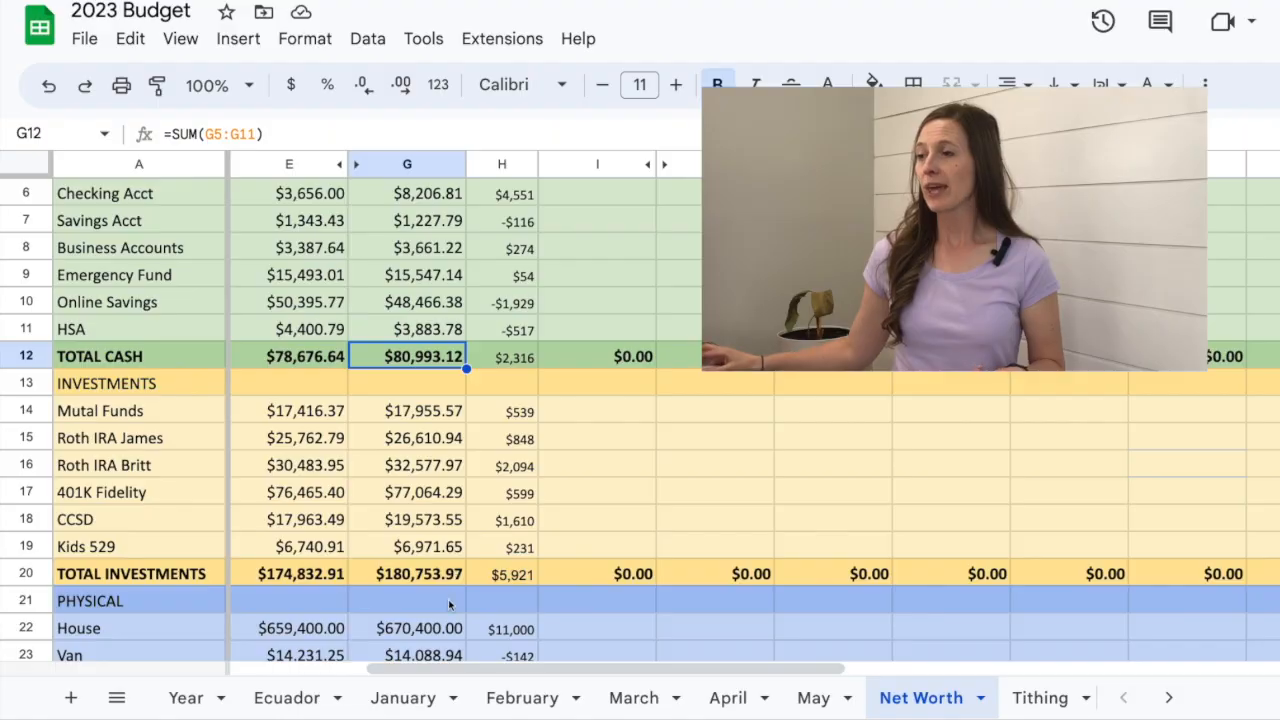
left_click(412, 415)
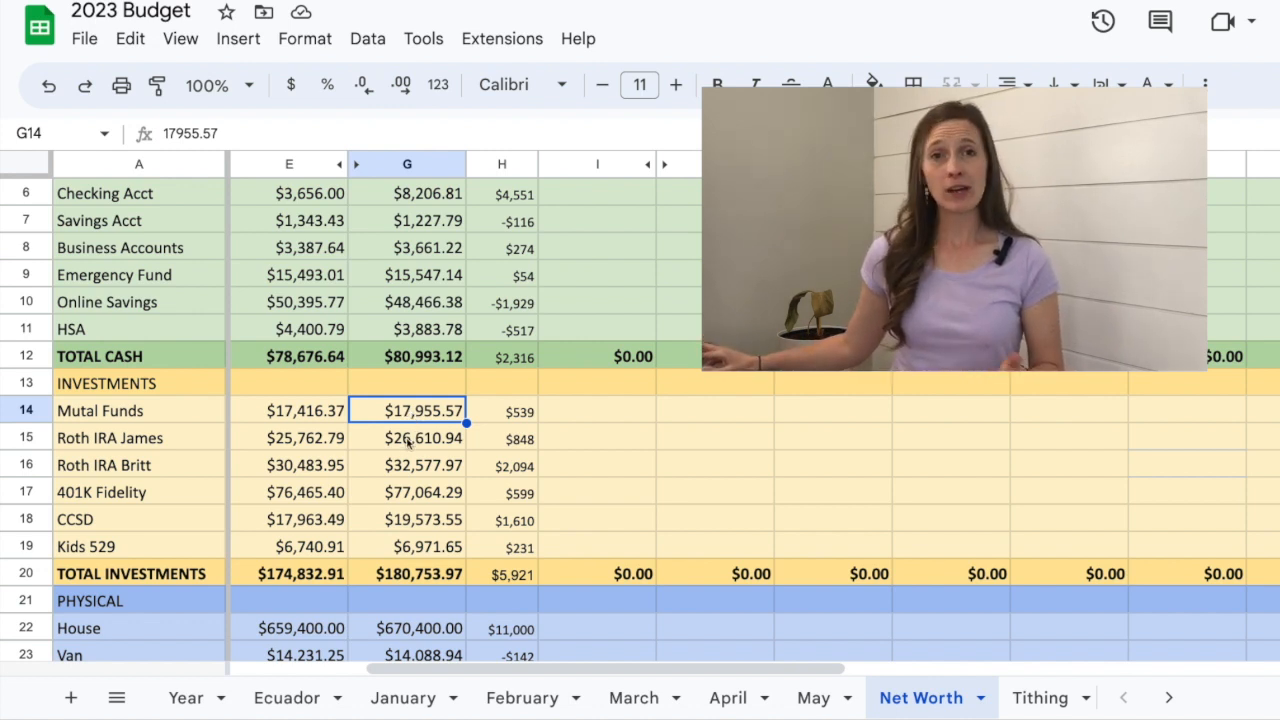
left_click(408, 443)
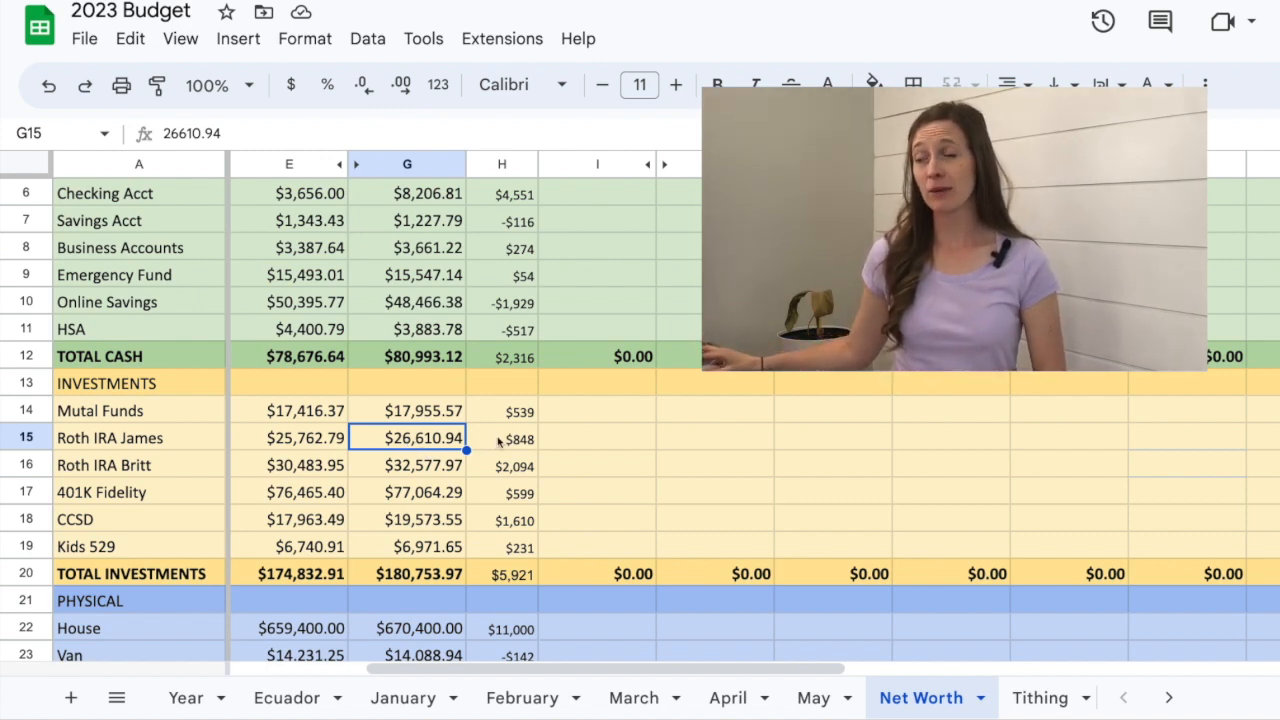
left_click(412, 468)
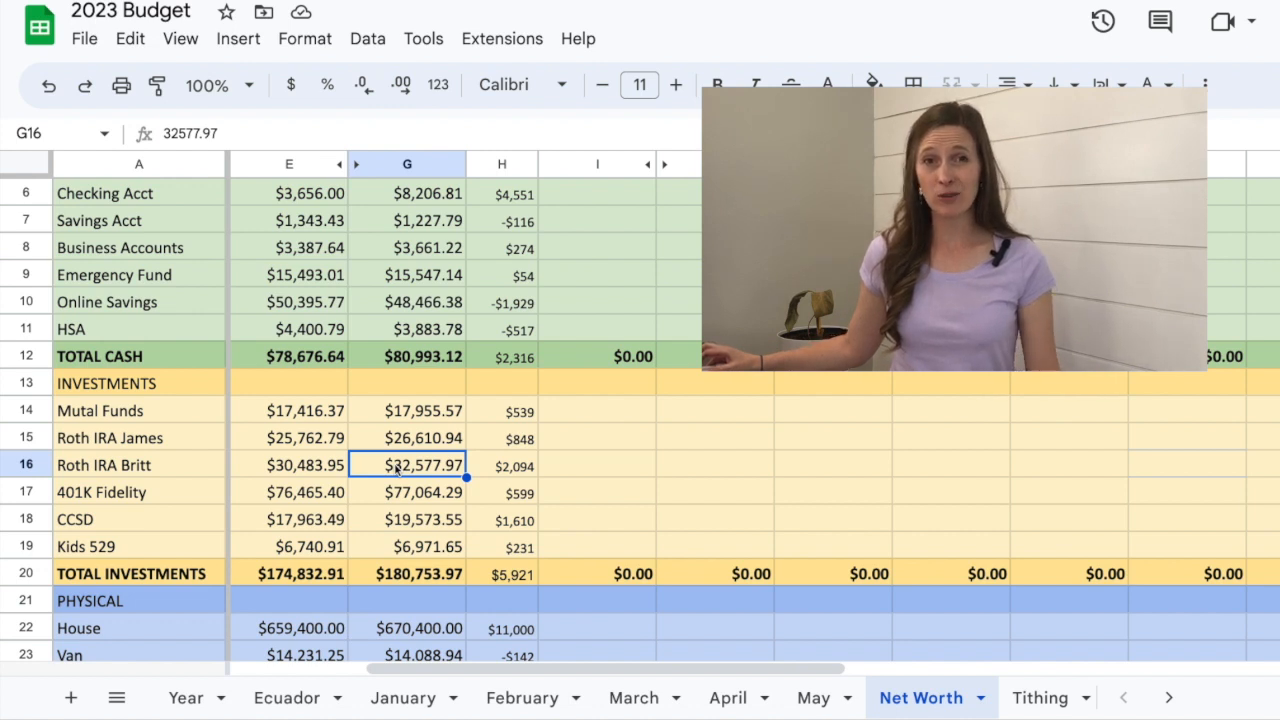
scroll(397, 472, "down", 1)
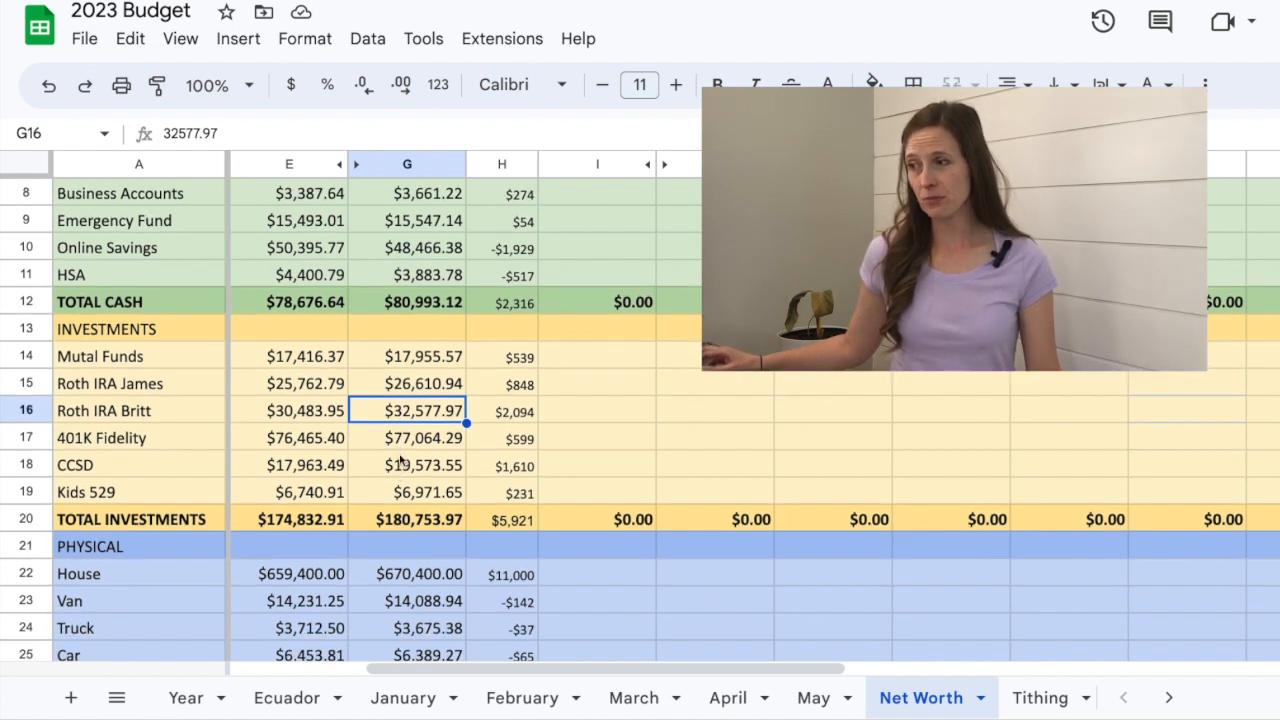
left_click(403, 448)
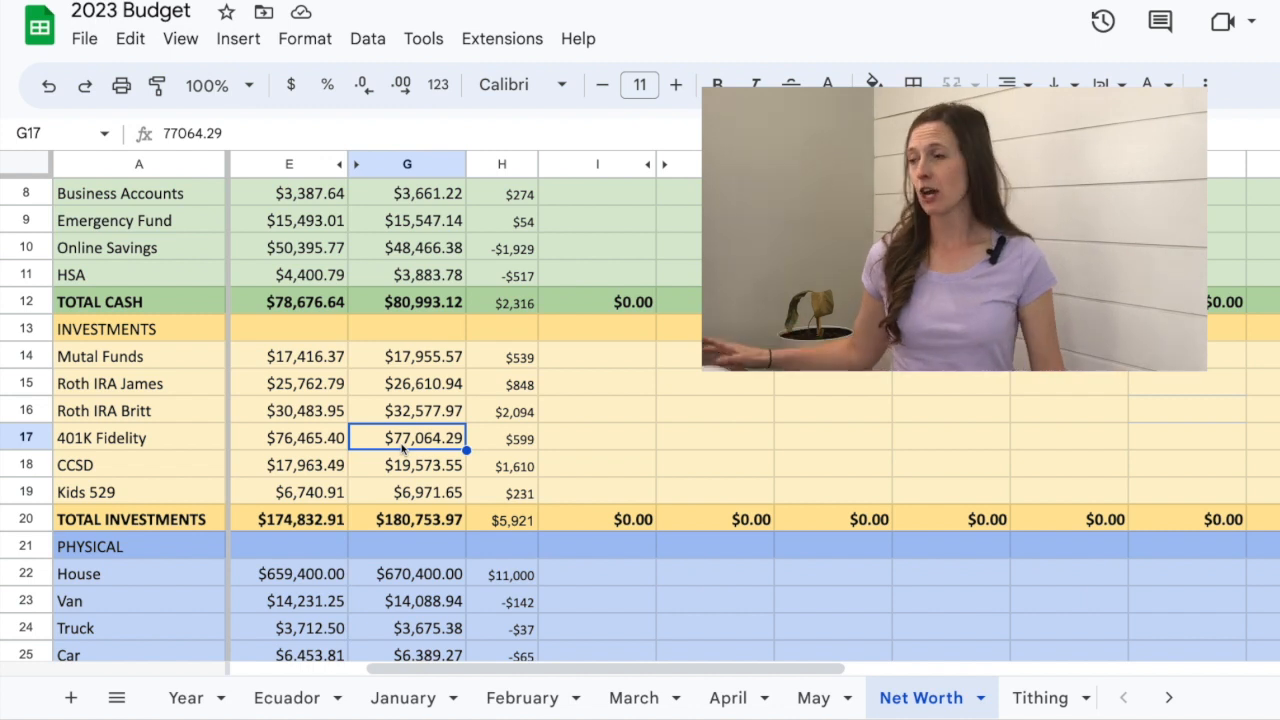
left_click(400, 467)
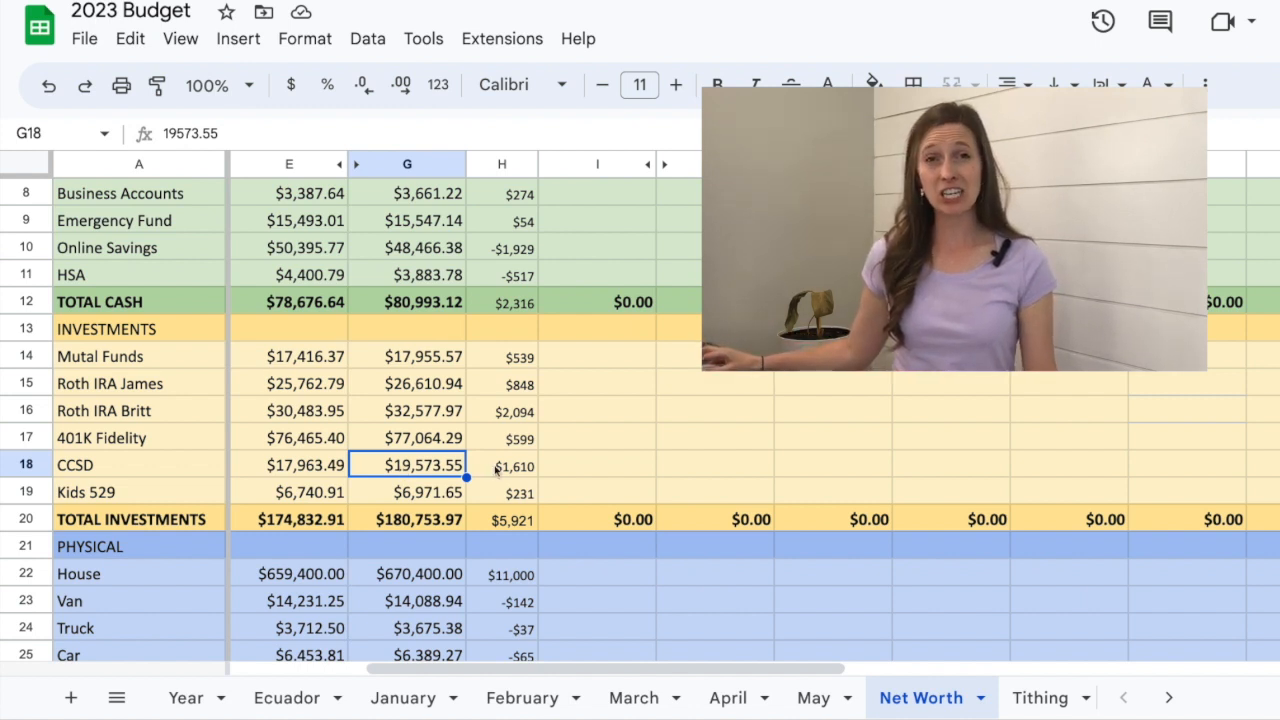
left_click(438, 502)
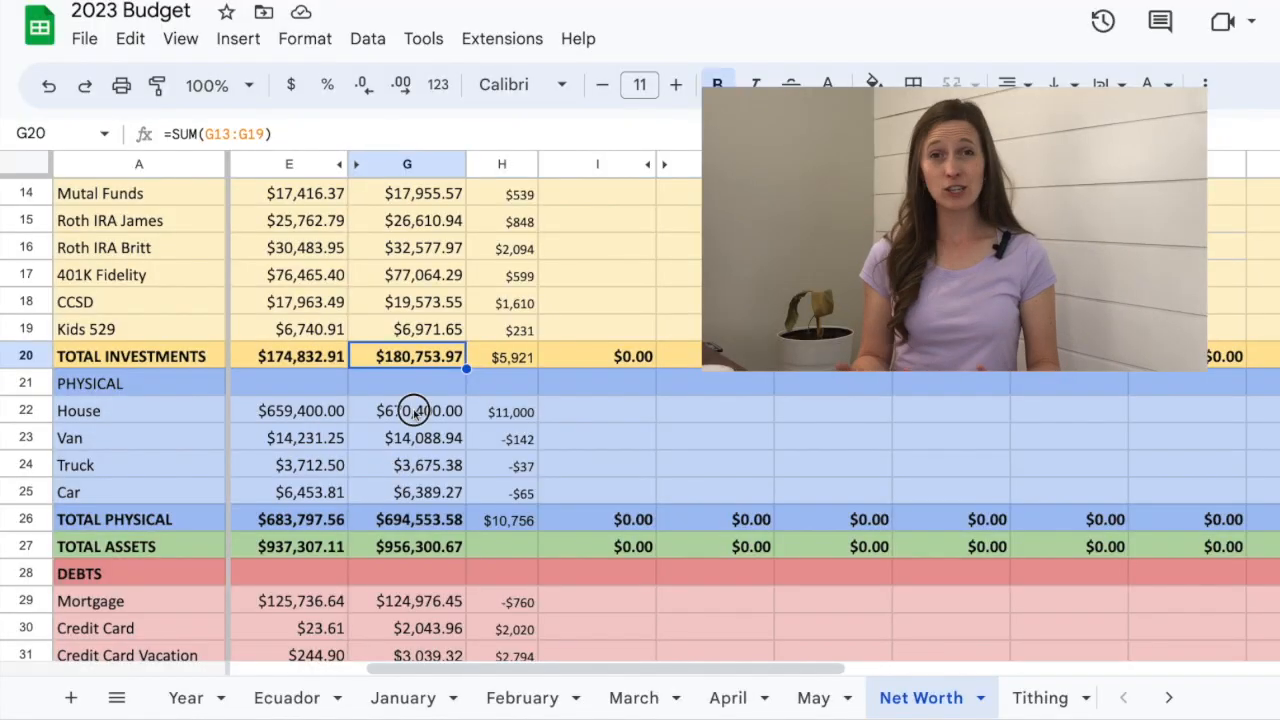
Examine the April physical asset values for the house and vehicles, including the TOTAL PHYSICAL and TOTAL ASSETS formulas.
left_click(410, 410)
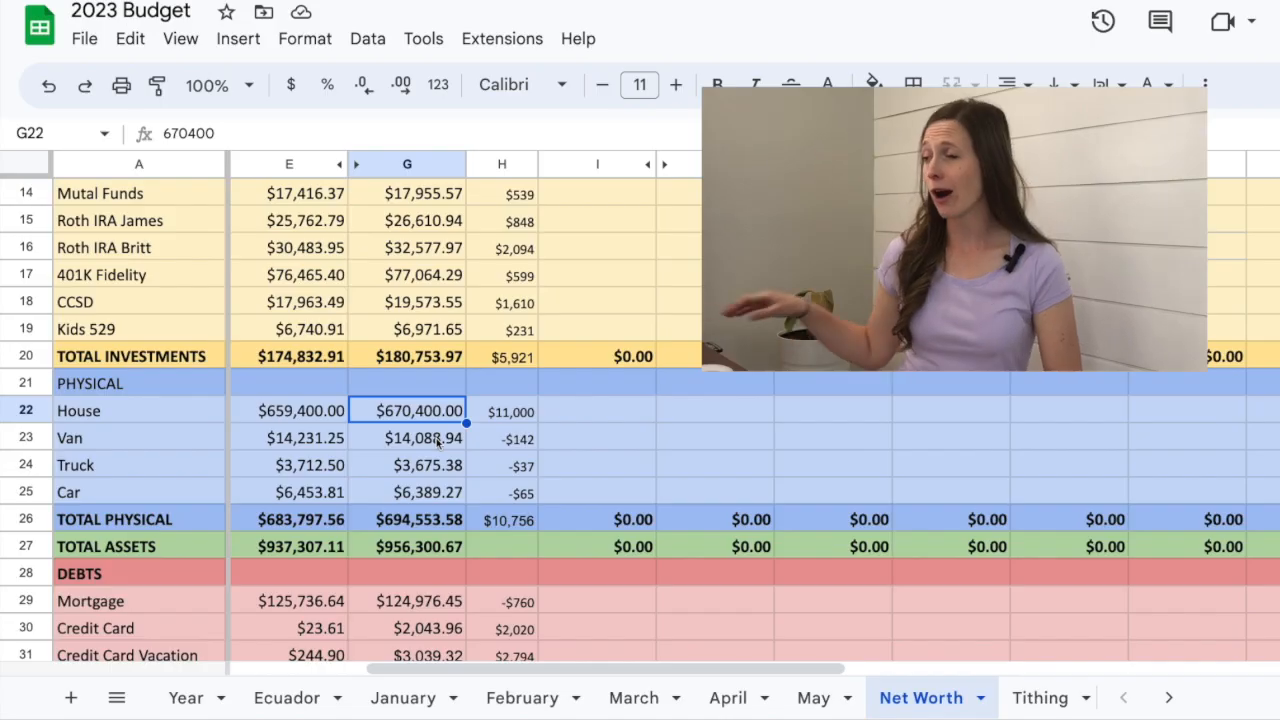
left_click(435, 442)
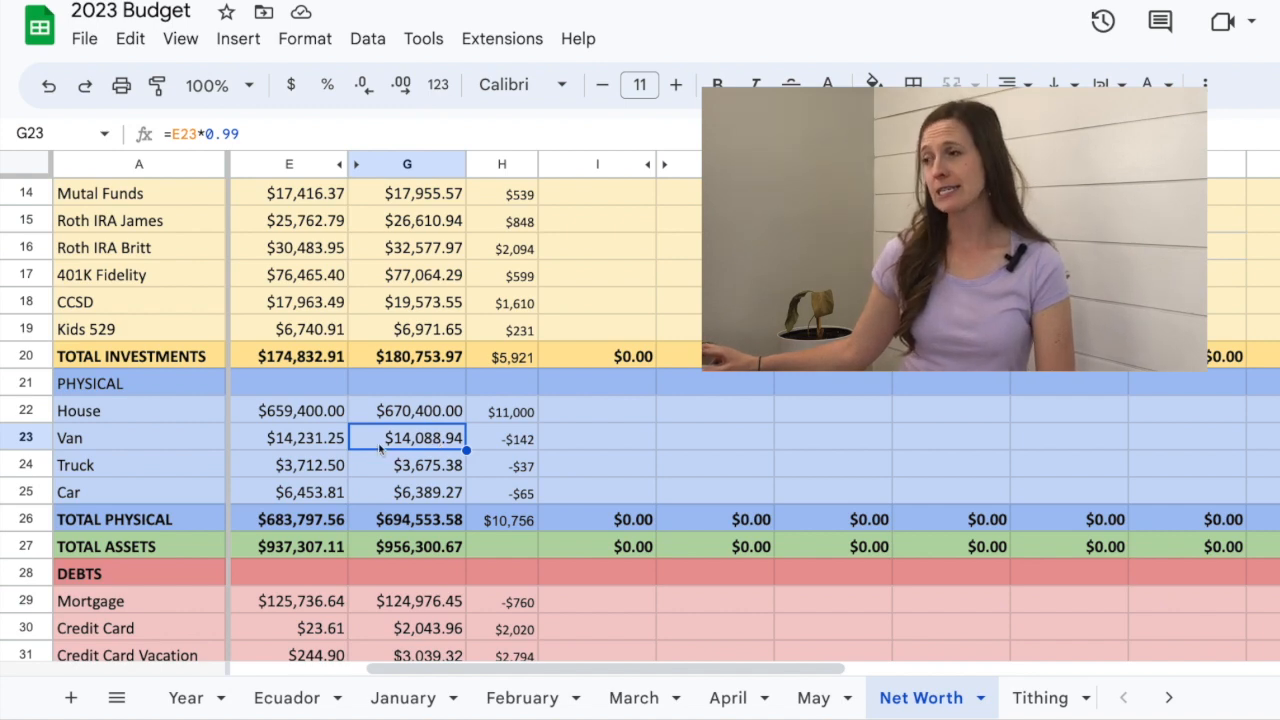
left_click(412, 492)
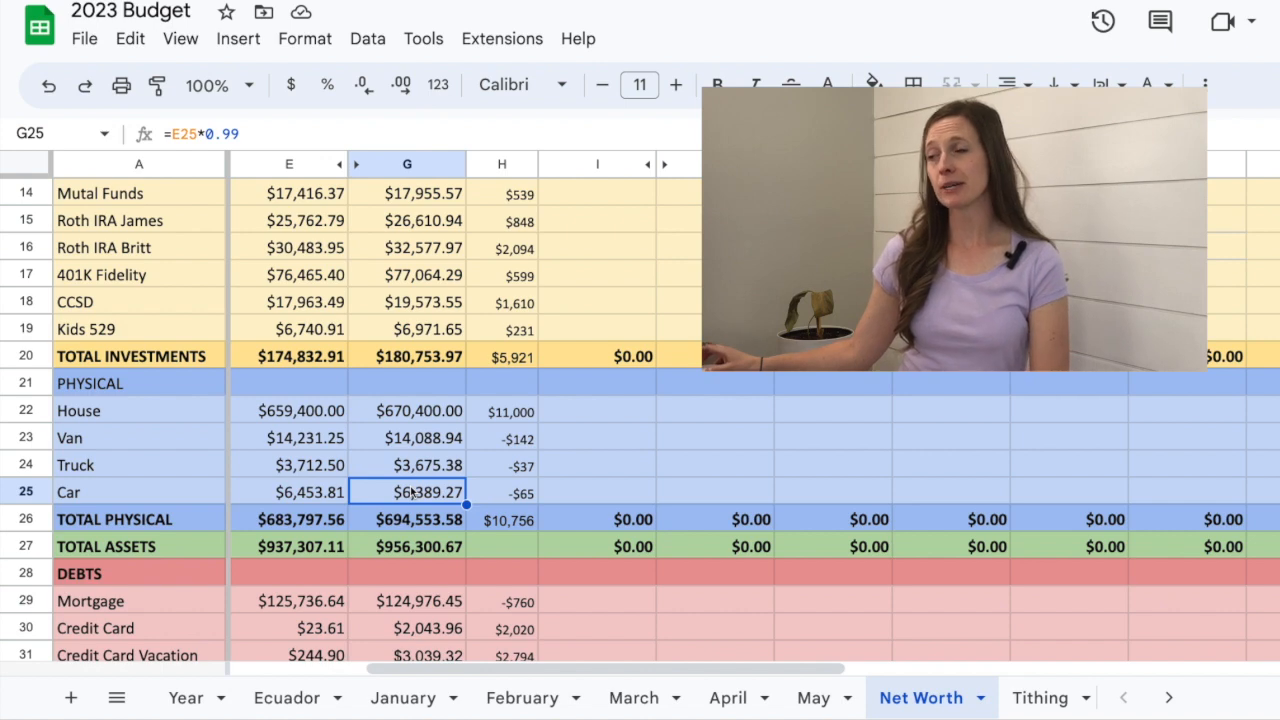
scroll(412, 492, "down", 1)
left_click(410, 472)
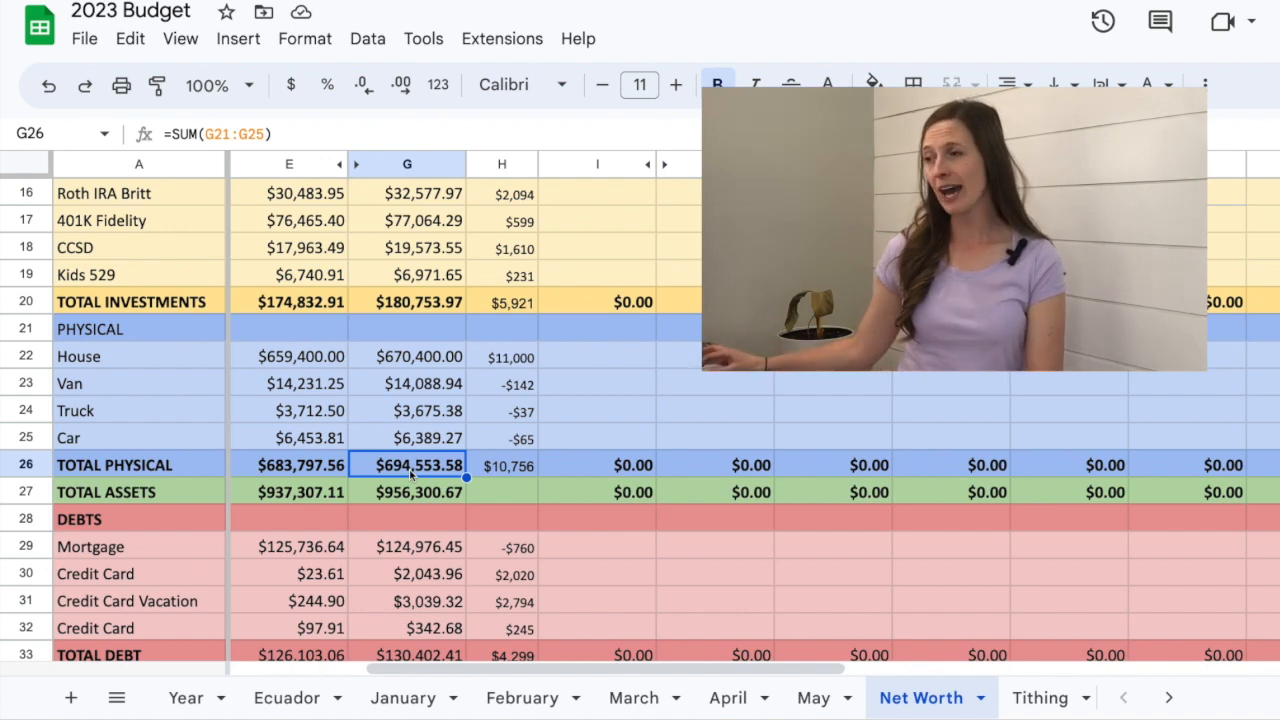
left_click(410, 496)
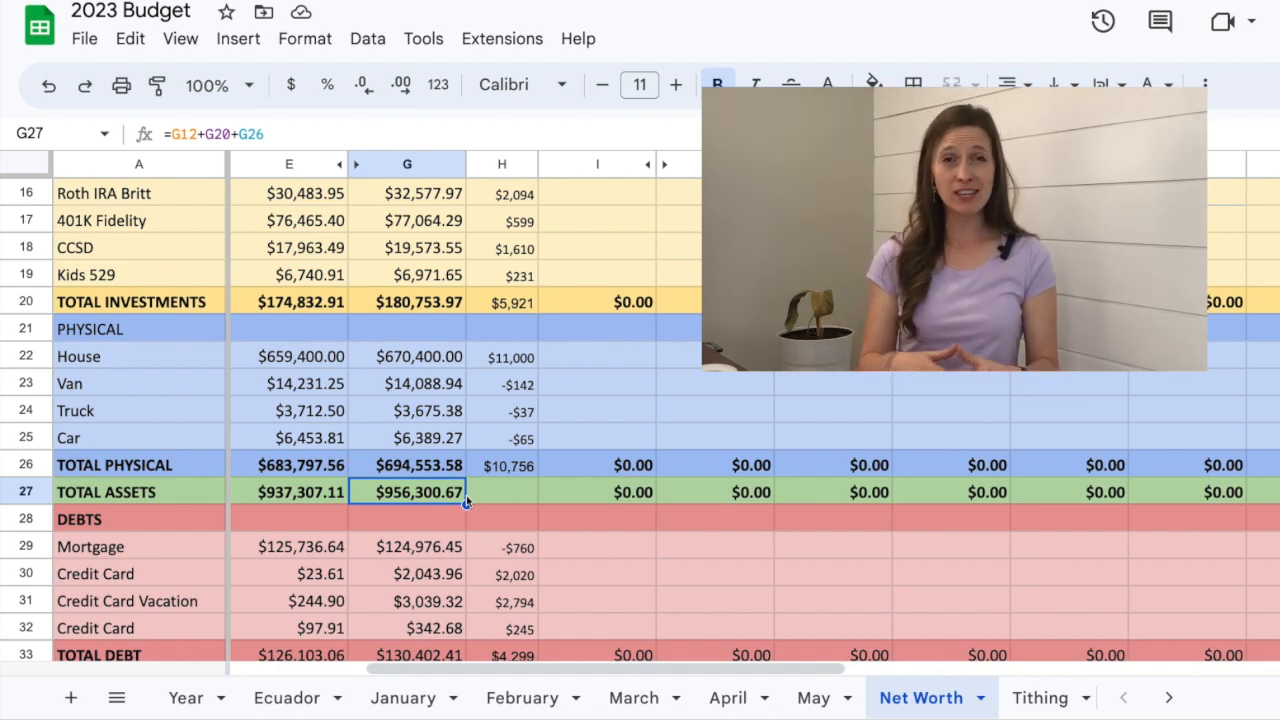
Examine the April debts, from the mortgage through the three credit card rows, and the TOTAL DEBT formula.
scroll(466, 500, "down", 1)
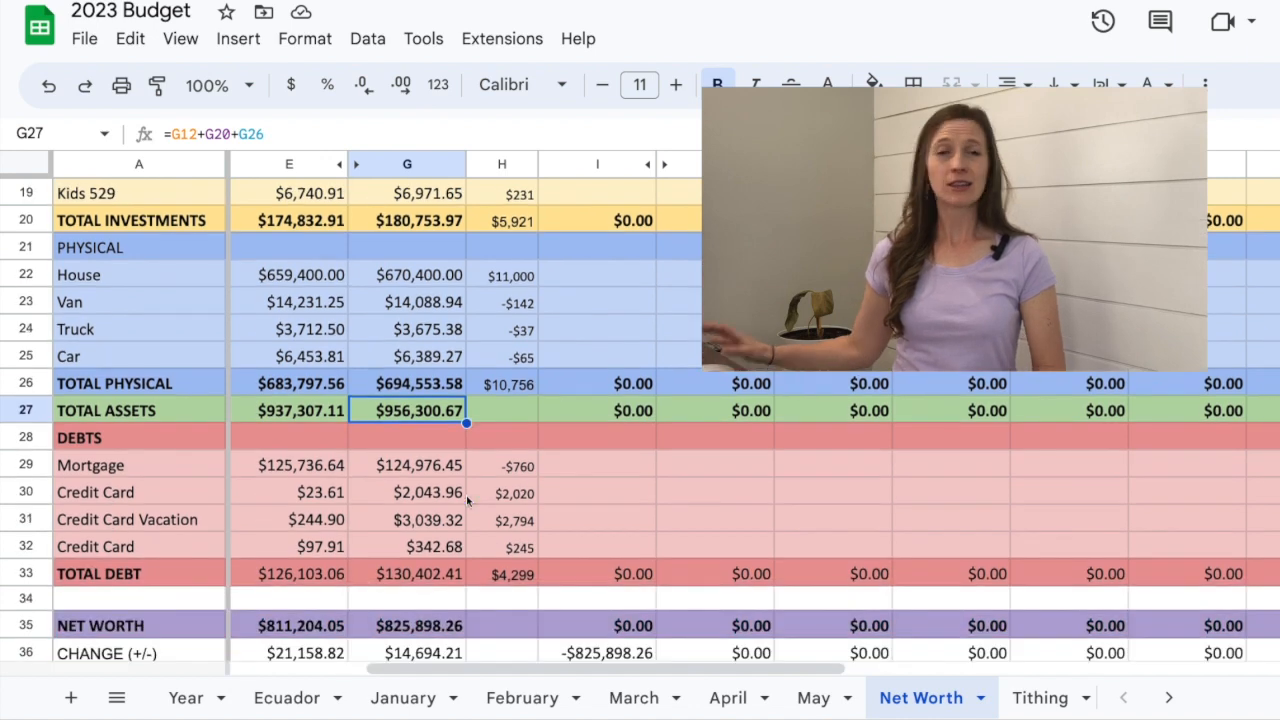
left_click(424, 465)
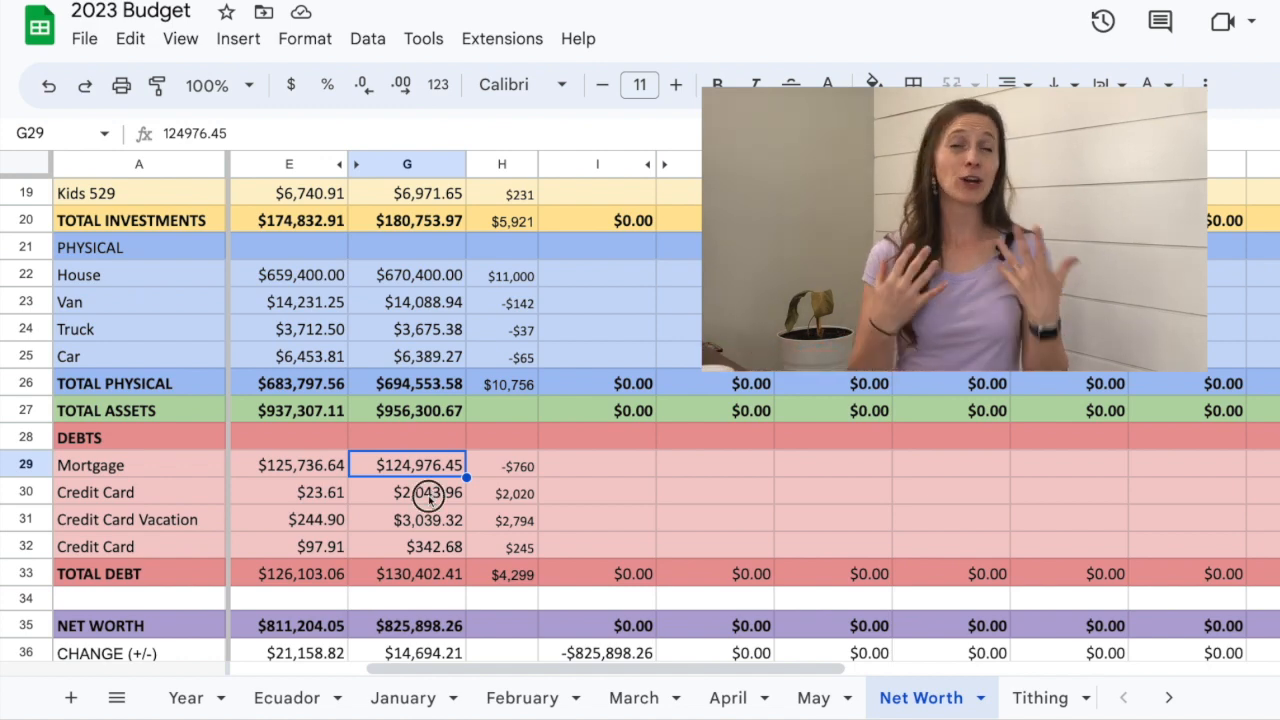
left_click(430, 500)
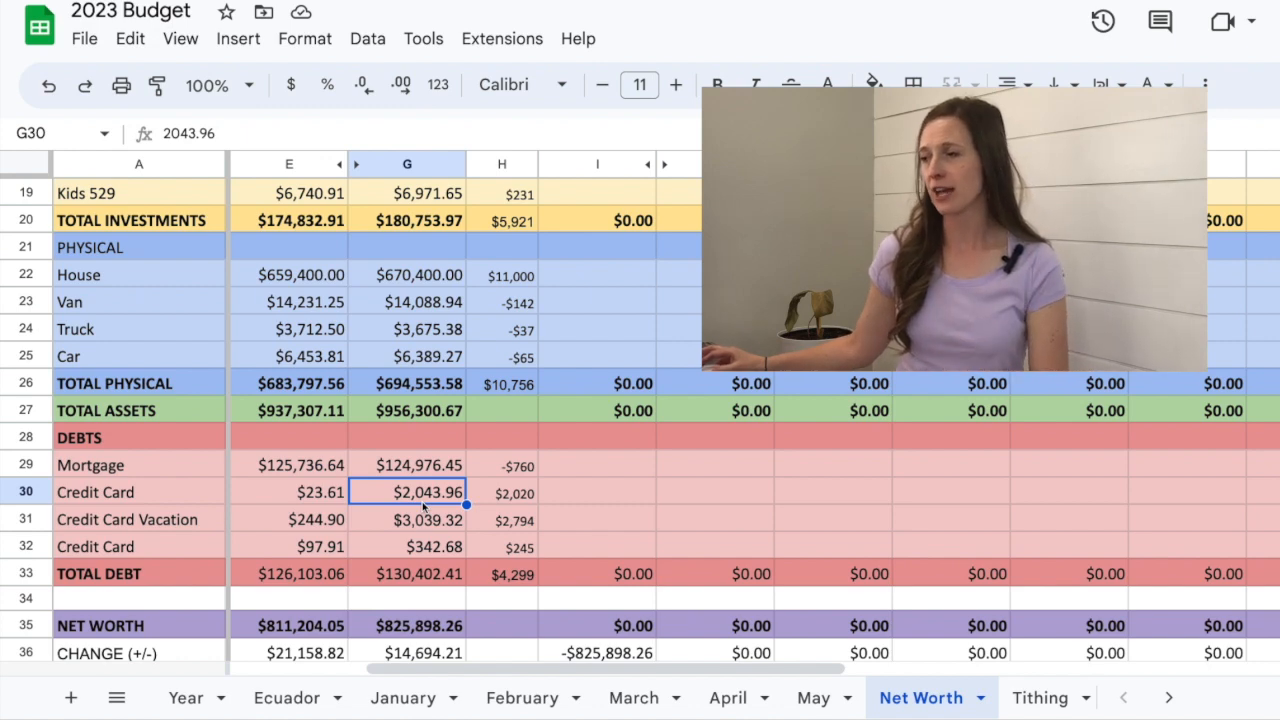
left_click(424, 520)
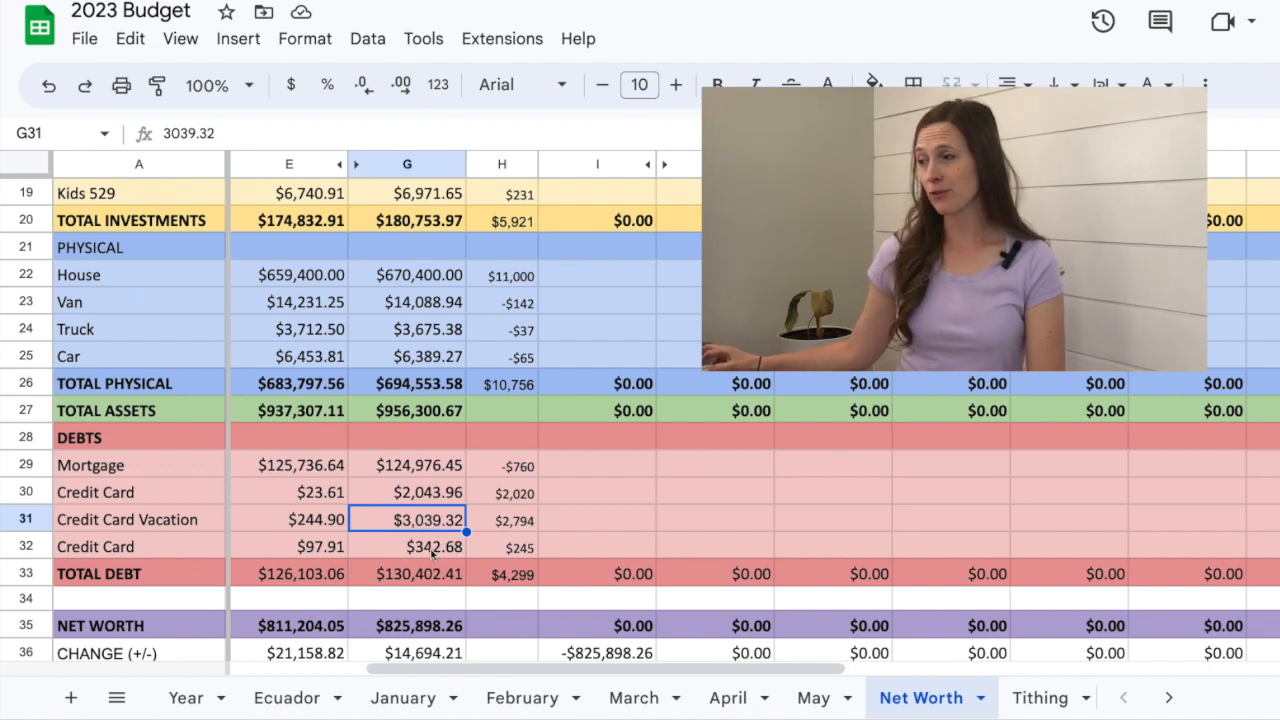
left_click(432, 550)
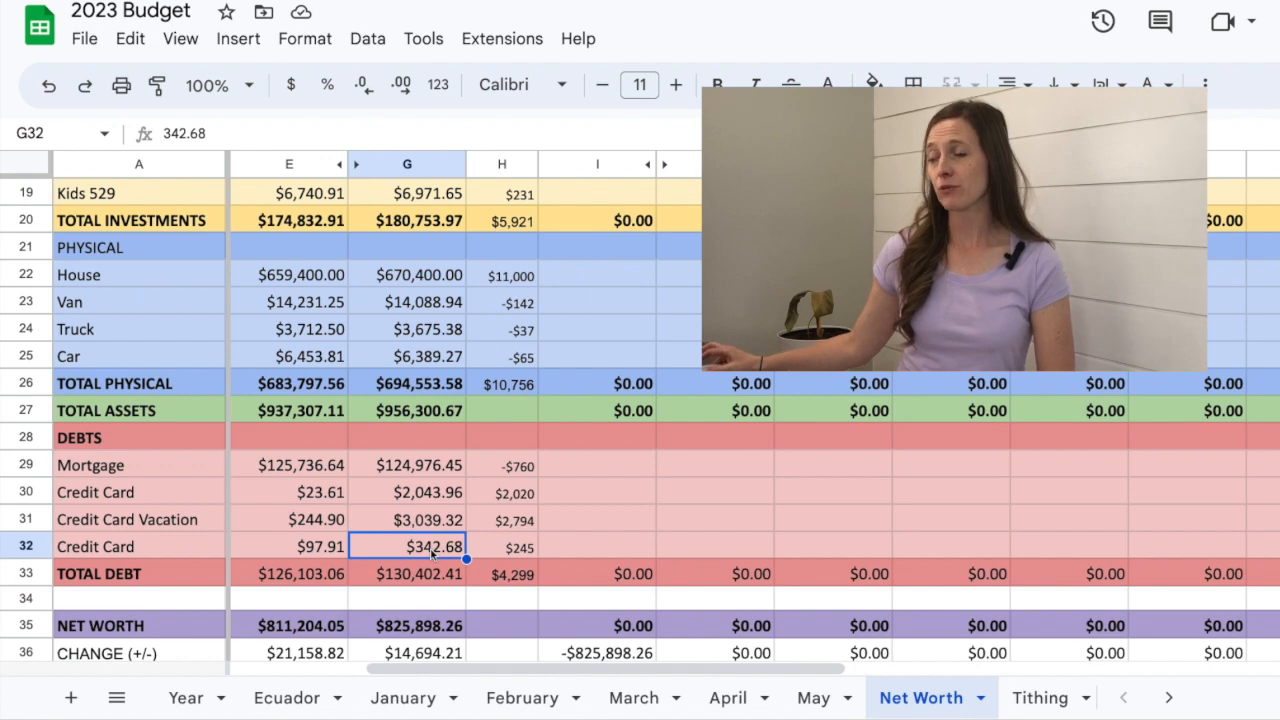
scroll(440, 553, "down", 1)
left_click(432, 552)
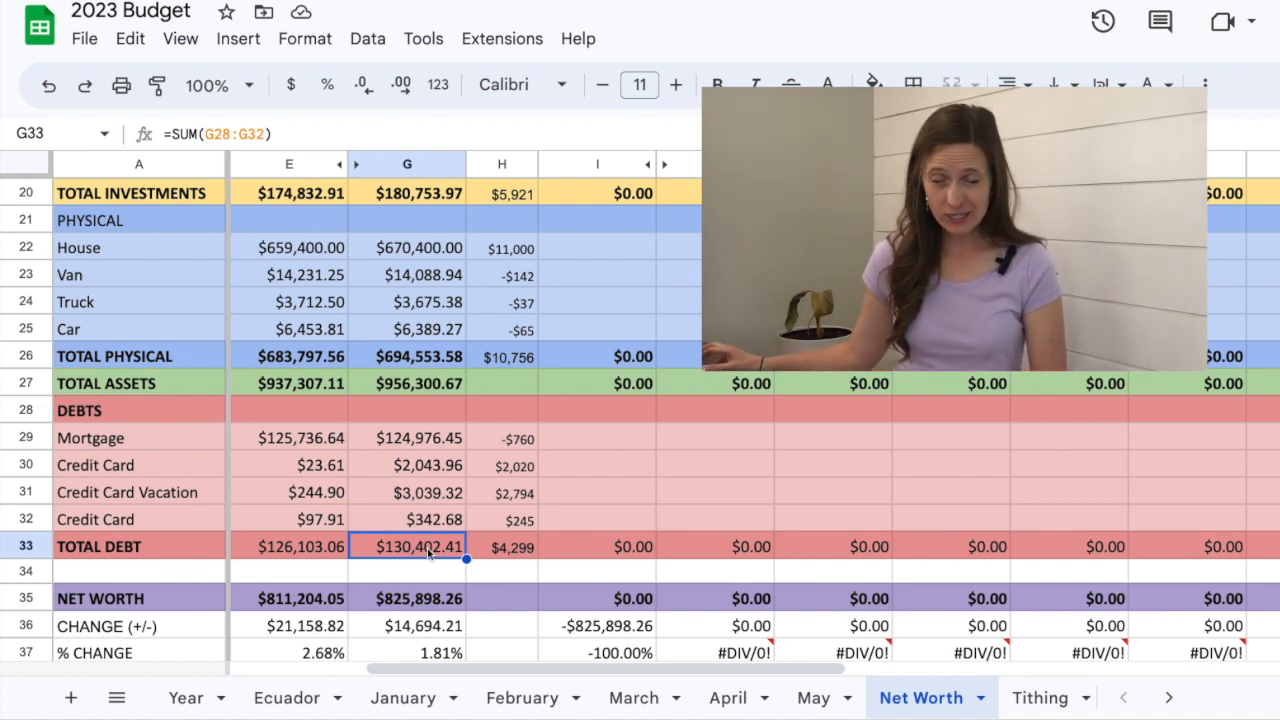
Examine April's net worth, its change from March, and the net worth excluding the house.
scroll(427, 548, "down", 2)
left_click(425, 492)
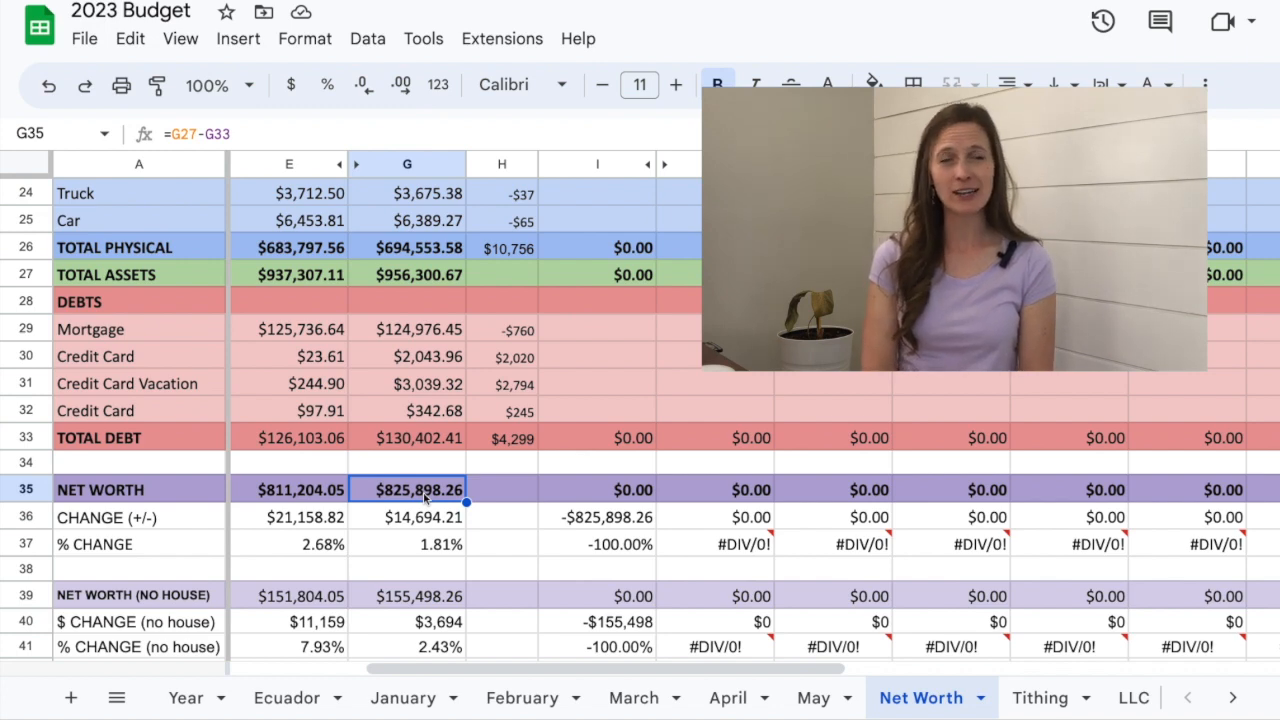
left_click(427, 518)
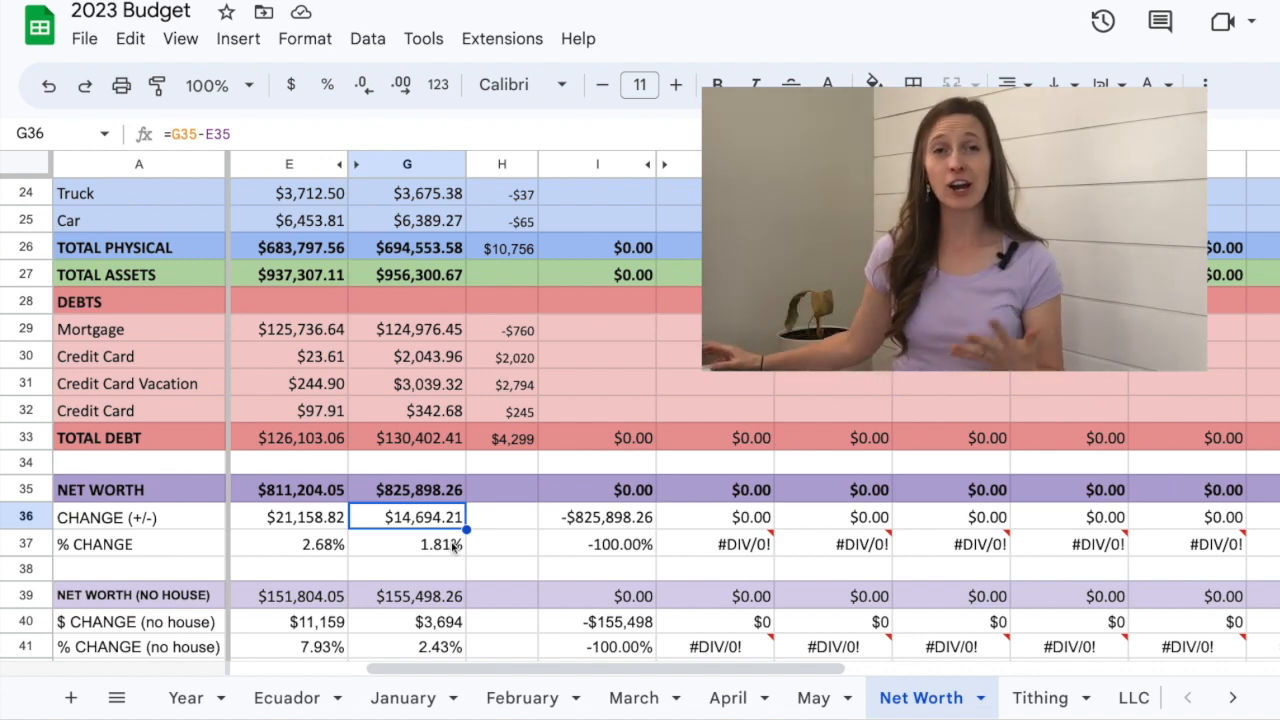
scroll(452, 547, "down", 1)
left_click(437, 570)
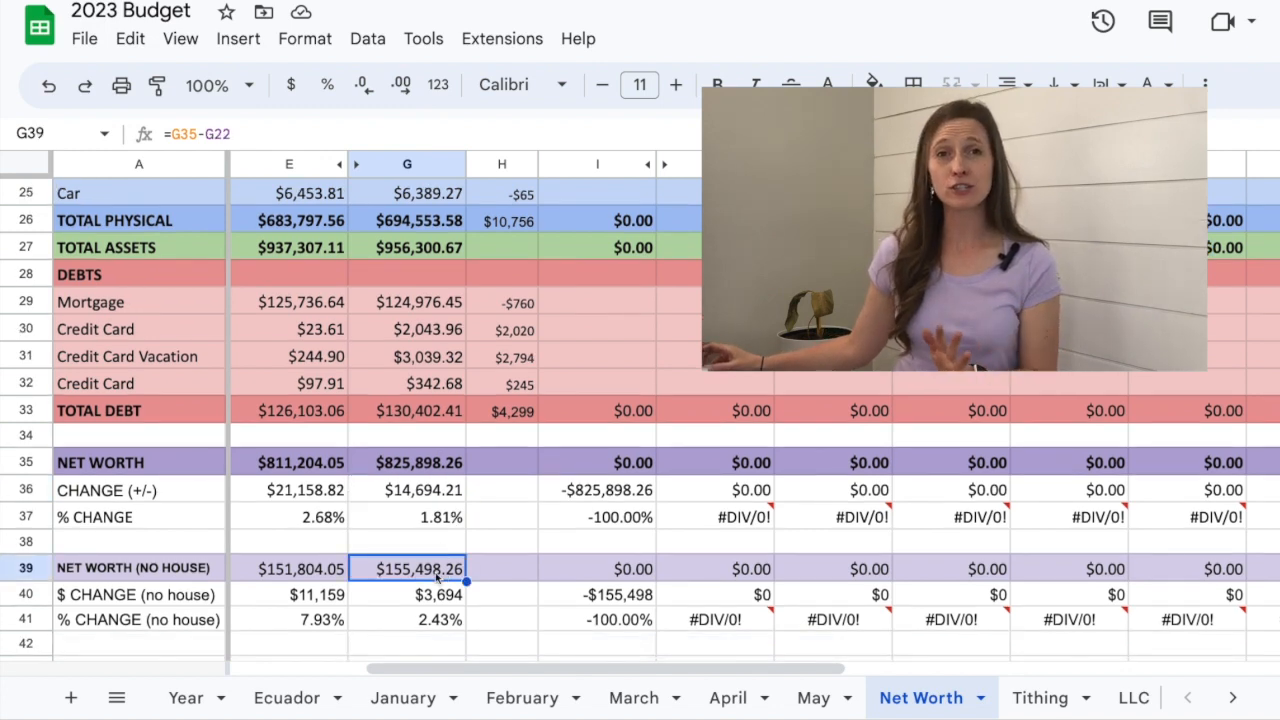